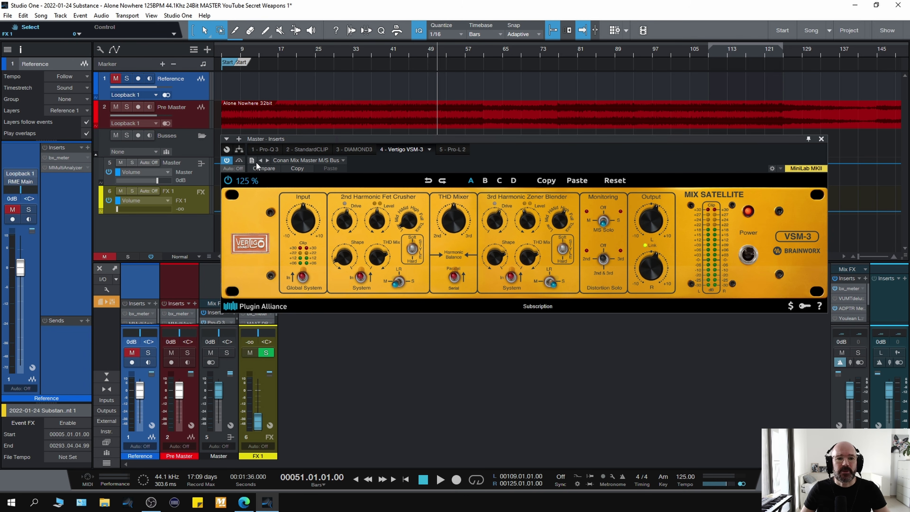
Bypass the Vertigo VSM-3 on the Master channel and audition the track without it
{"action": "left_click", "coordinate": [239, 161]}
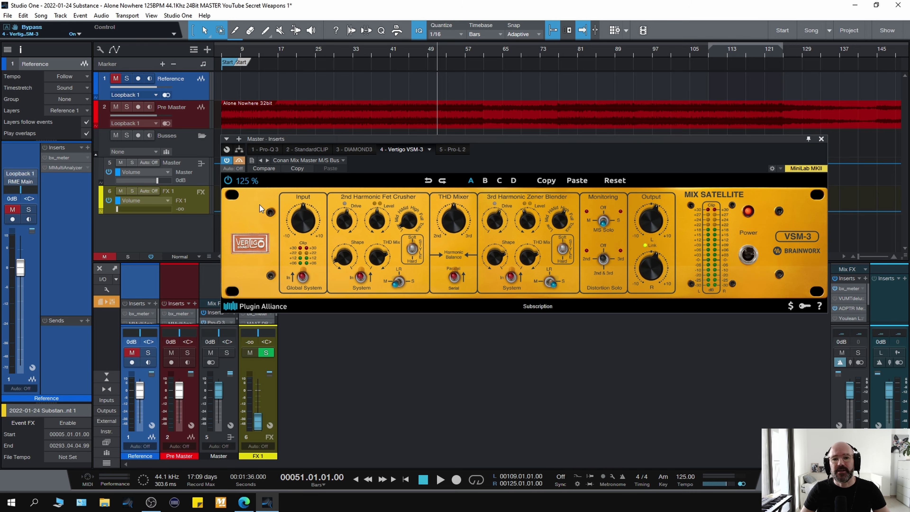
{"action": "key", "text": "space"}
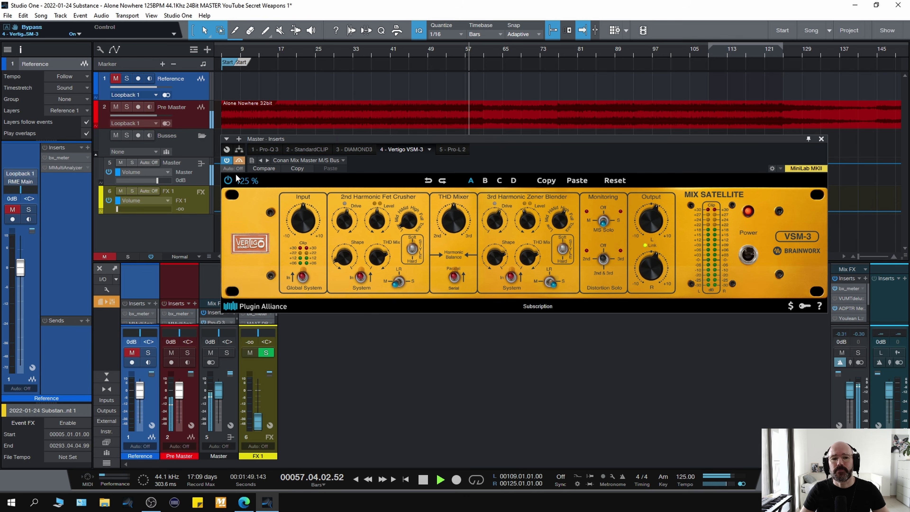
{"action": "key", "text": "space"}
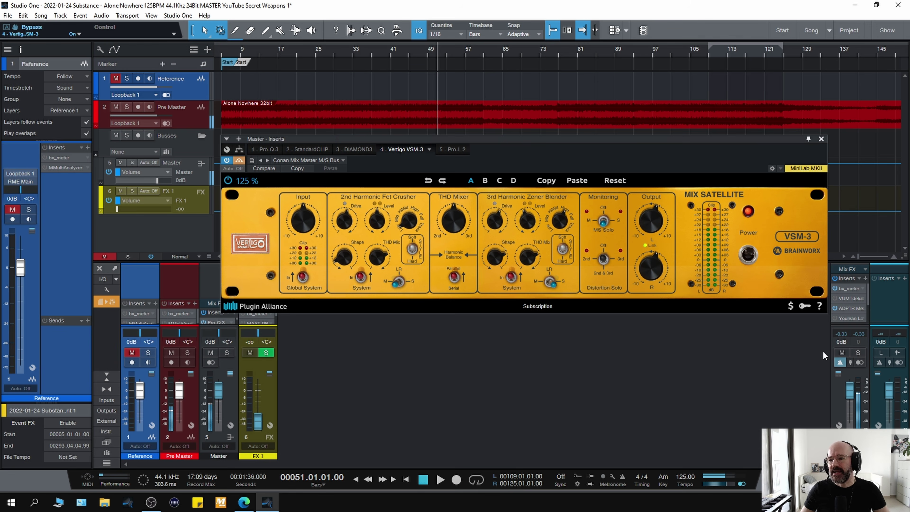
Check the track's loudness in the ADPTR MetricAB meter on the RME Main output during playback, and close the meter
{"action": "left_click", "coordinate": [835, 407]}
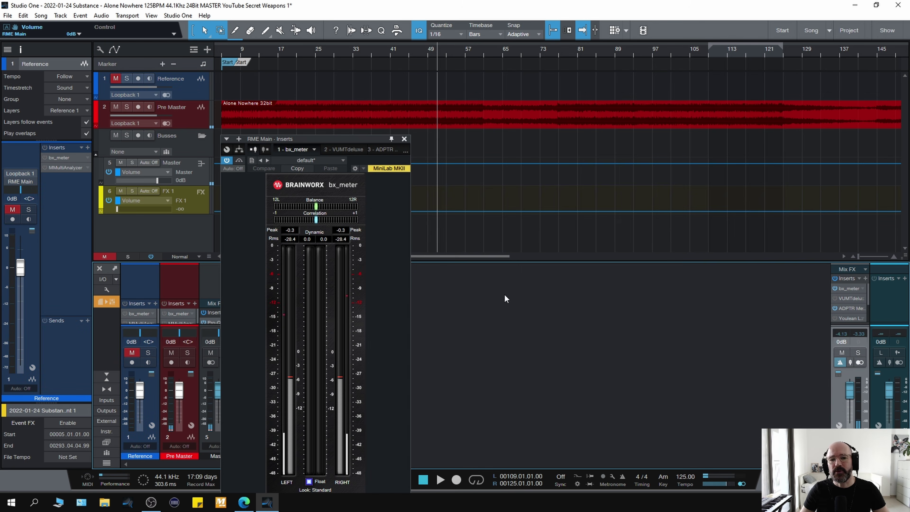
{"action": "left_click", "coordinate": [383, 147]}
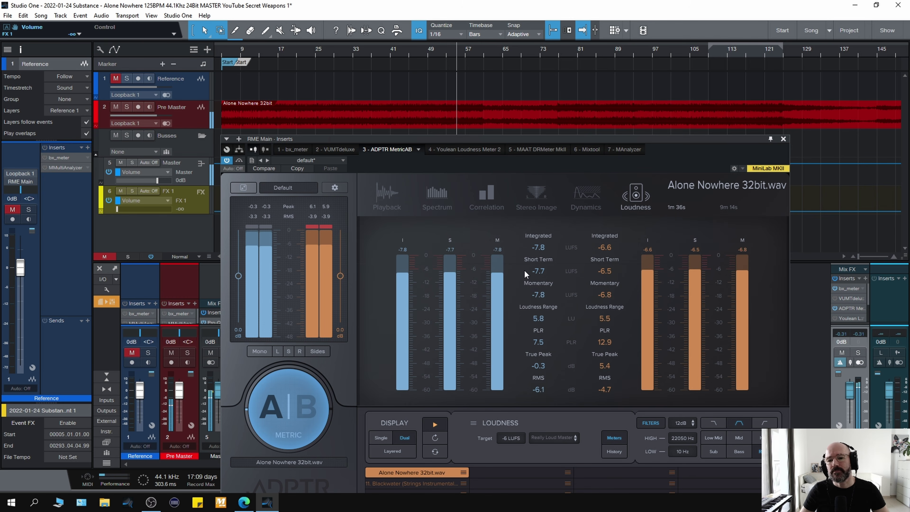
{"action": "key", "text": "space"}
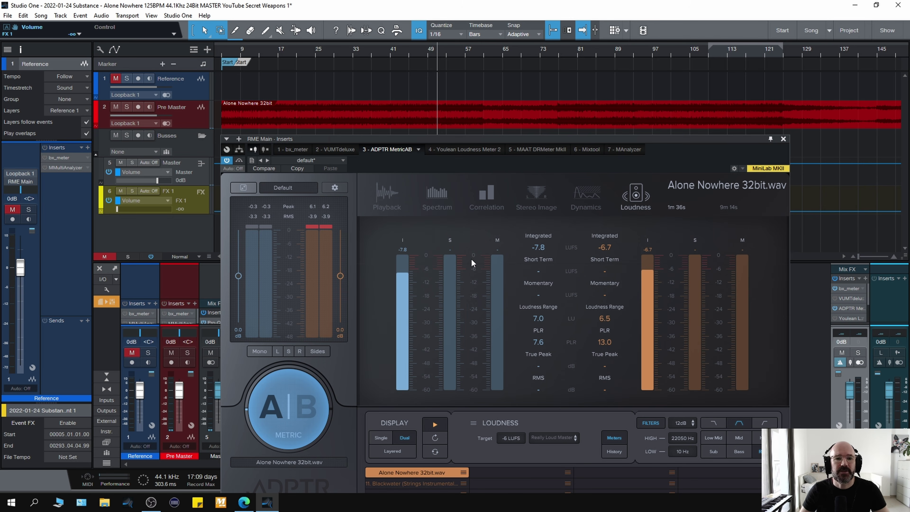
{"action": "left_click", "coordinate": [784, 140]}
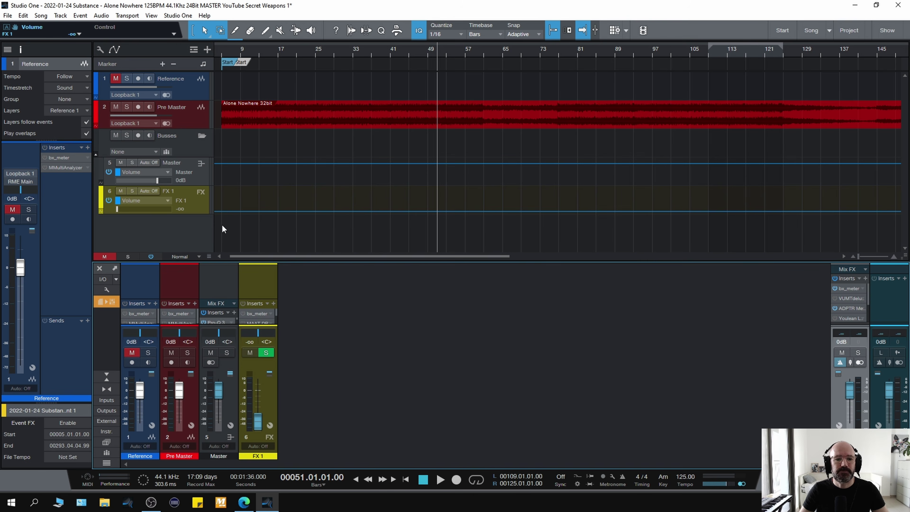
Reopen the Master channel's Vertigo VSM-3 and take it out of bypass while auditioning the track
{"action": "left_click", "coordinate": [212, 282]}
{"action": "left_click", "coordinate": [59, 194]}
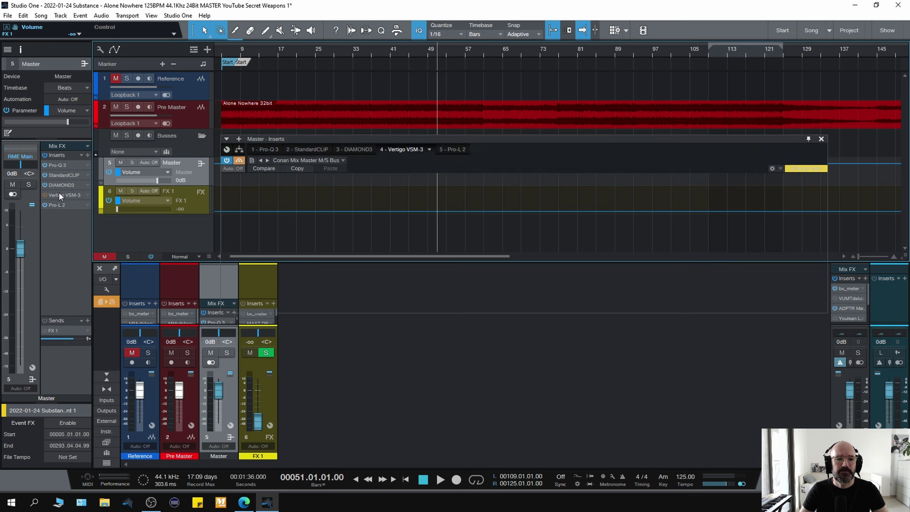
{"action": "key", "text": "space"}
{"action": "left_click", "coordinate": [238, 162]}
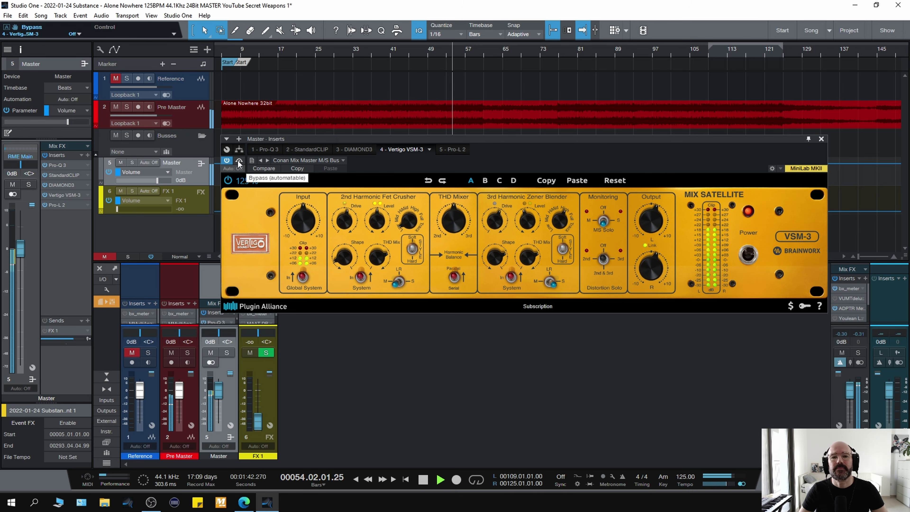
{"action": "key", "text": "space"}
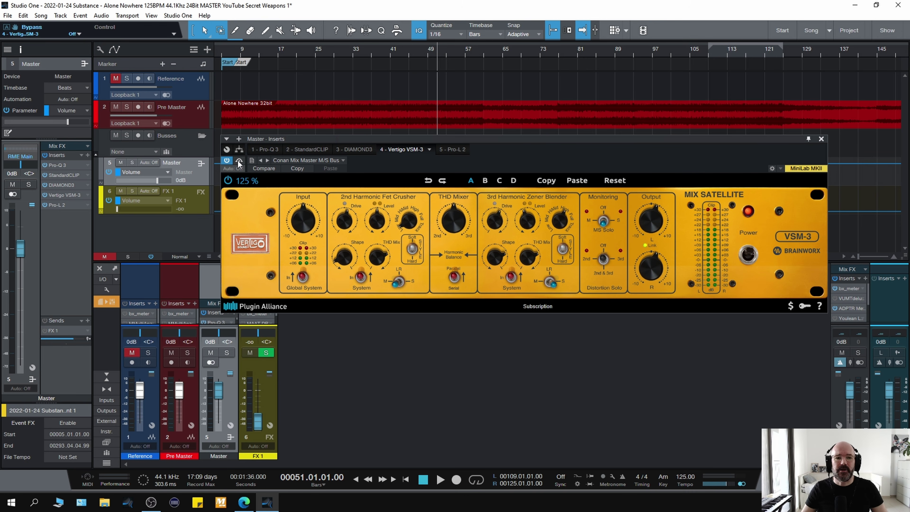
Play the track and compare the Vertigo VSM-3 bypassed and active
{"action": "key", "text": "space"}
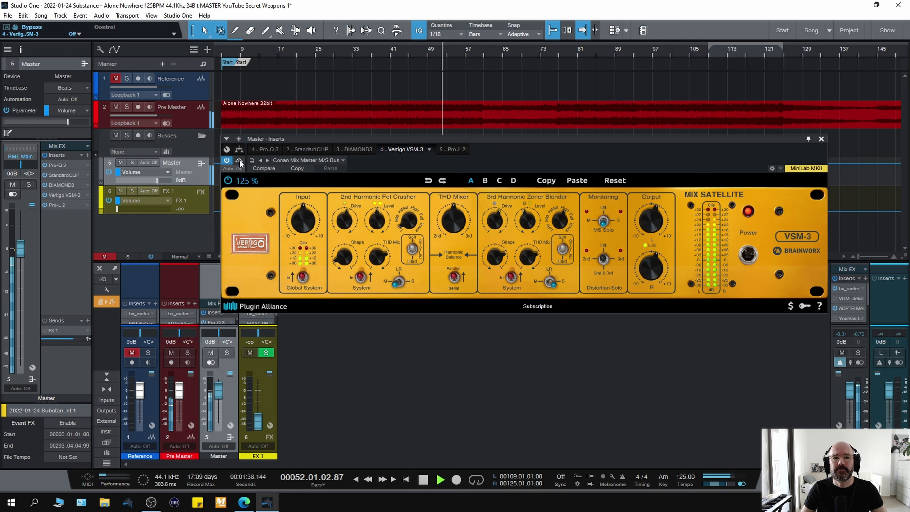
{"action": "left_click", "coordinate": [240, 162]}
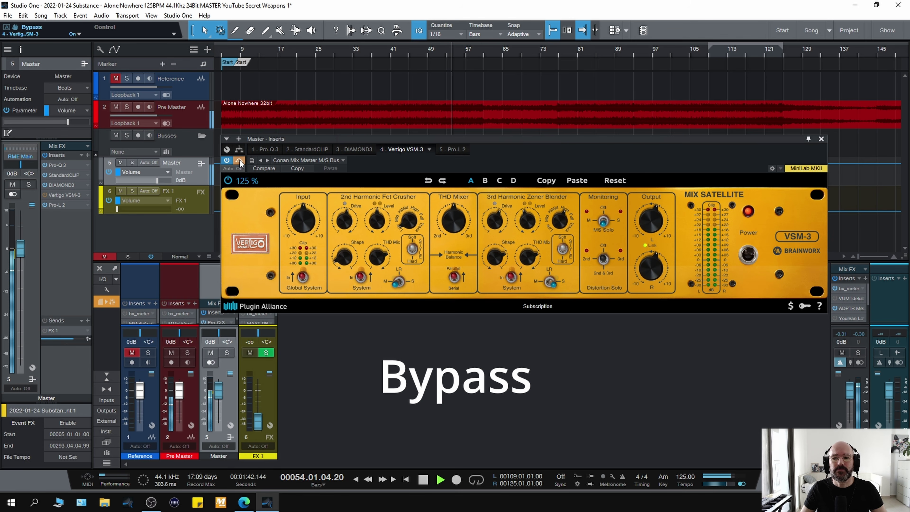
{"action": "left_click", "coordinate": [240, 162]}
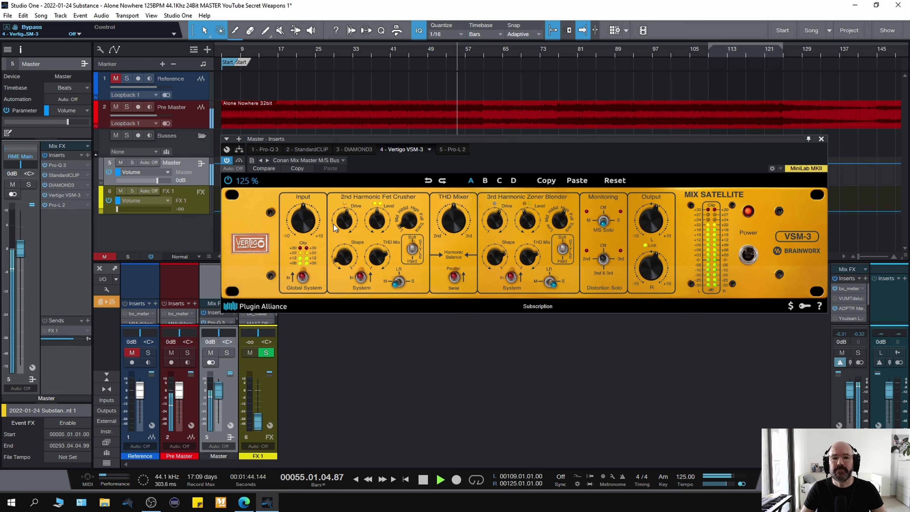
{"action": "key", "text": "space"}
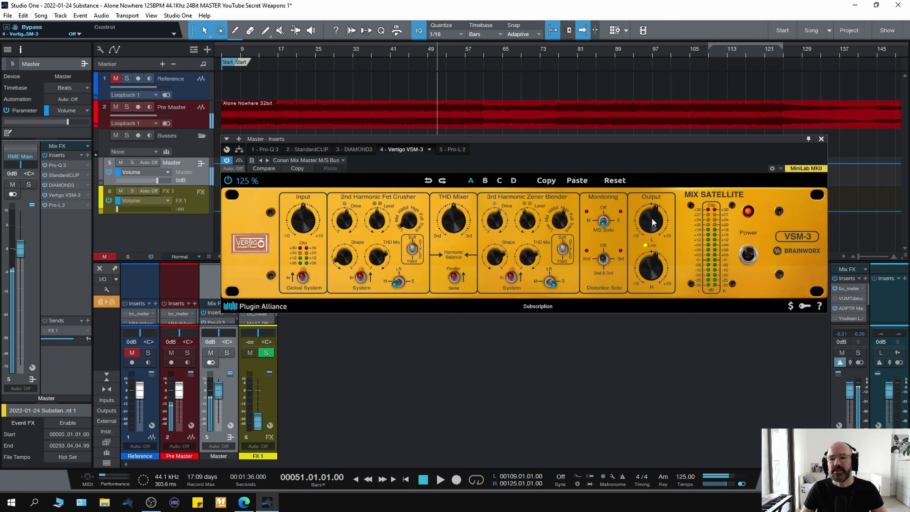
Set the Vertigo VSM-3's left output gain to +1.1 dB and compare bypassed and processed sound during playback
{"action": "left_click_drag", "start_coordinate": [651, 222], "coordinate": [651, 224]}
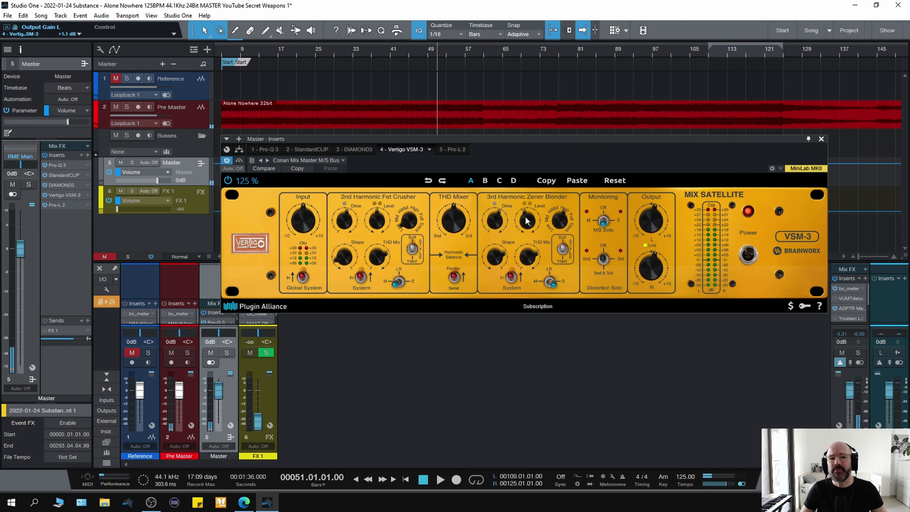
{"action": "key", "text": "space"}
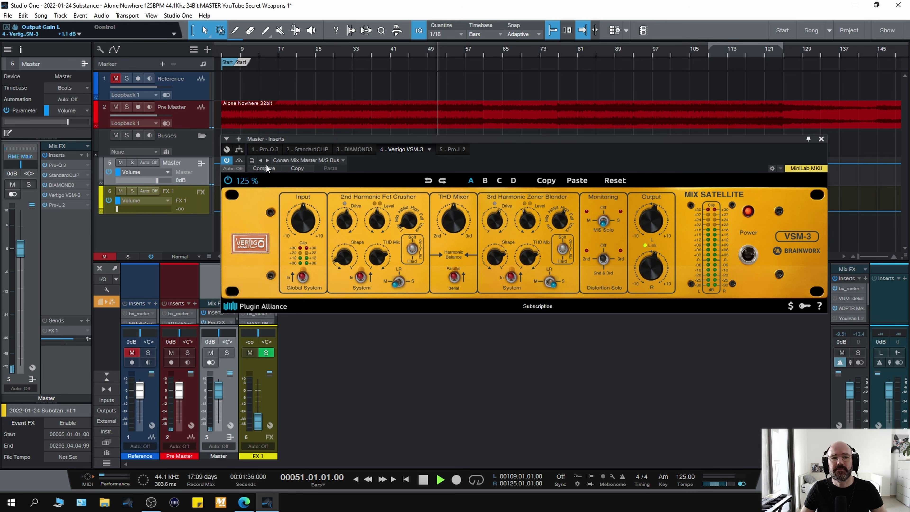
{"action": "left_click", "coordinate": [238, 161]}
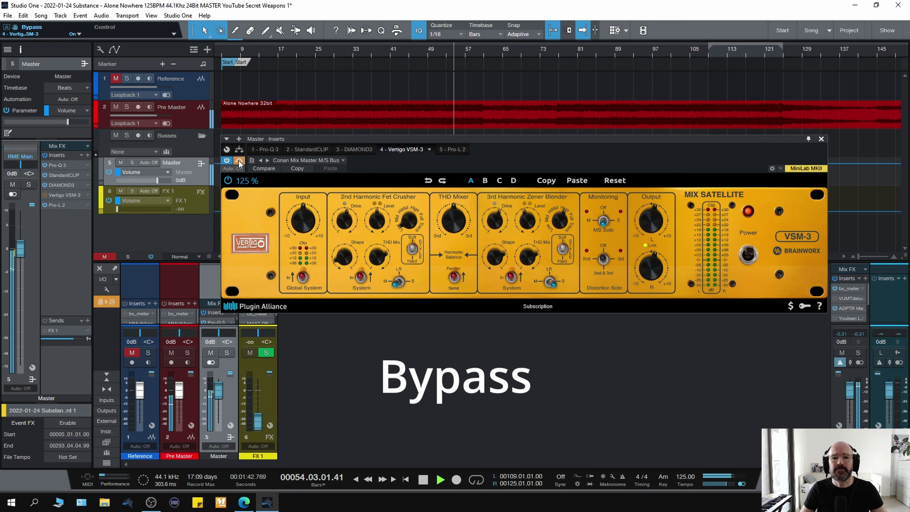
{"action": "left_click", "coordinate": [239, 160]}
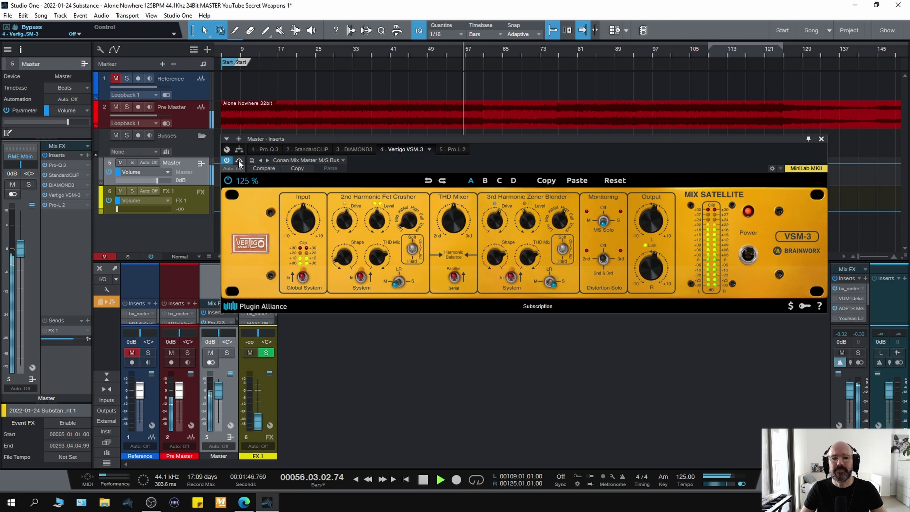
{"action": "left_click", "coordinate": [239, 160]}
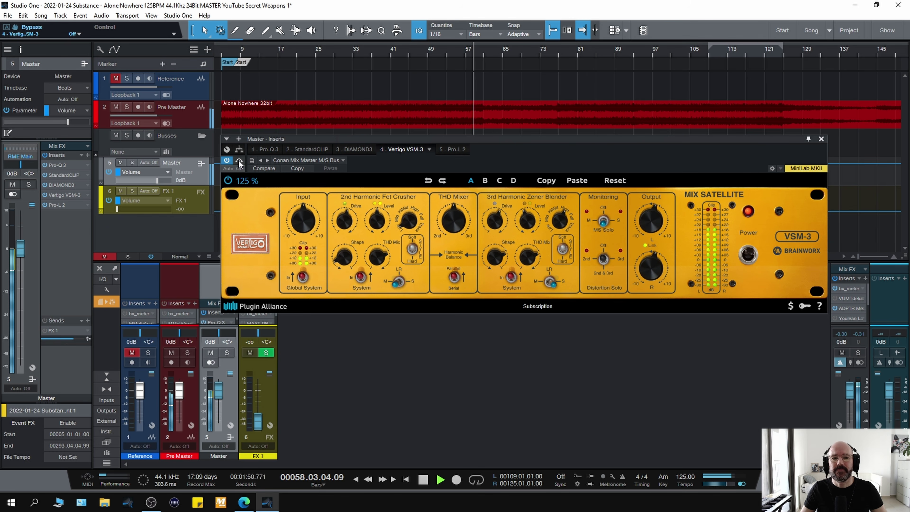
{"action": "left_click", "coordinate": [239, 160]}
{"action": "key", "text": "space"}
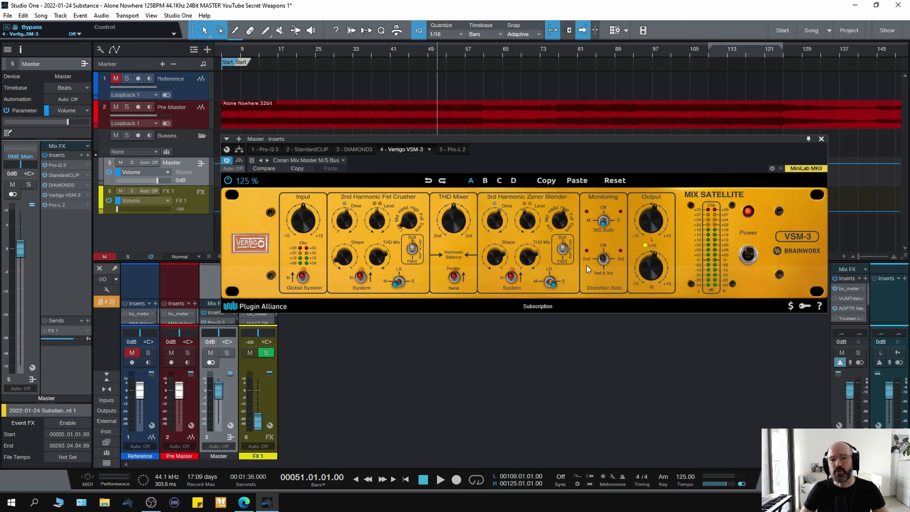
Audition the side signal and the mid signal with MS Solo during playback, and switch the solo off
{"action": "key", "text": "space"}
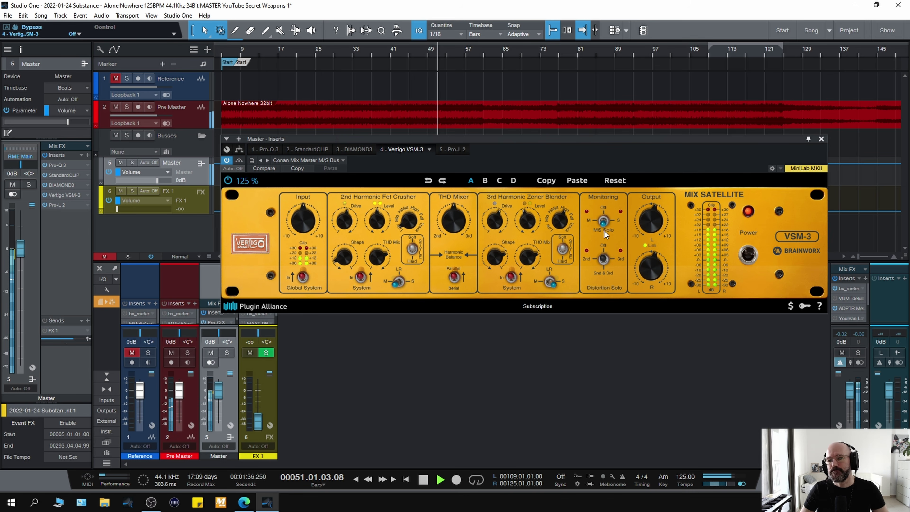
{"action": "left_click", "coordinate": [604, 224]}
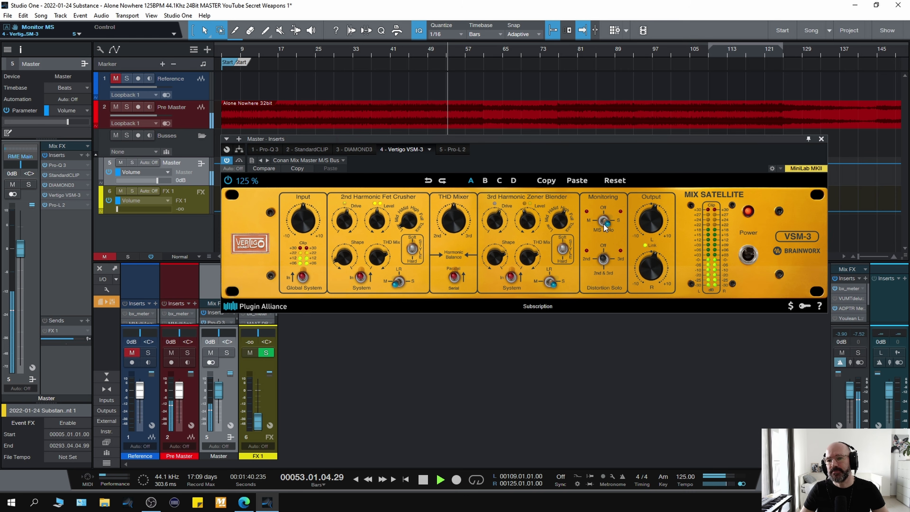
{"action": "left_click", "coordinate": [603, 224]}
{"action": "left_click", "coordinate": [604, 224]}
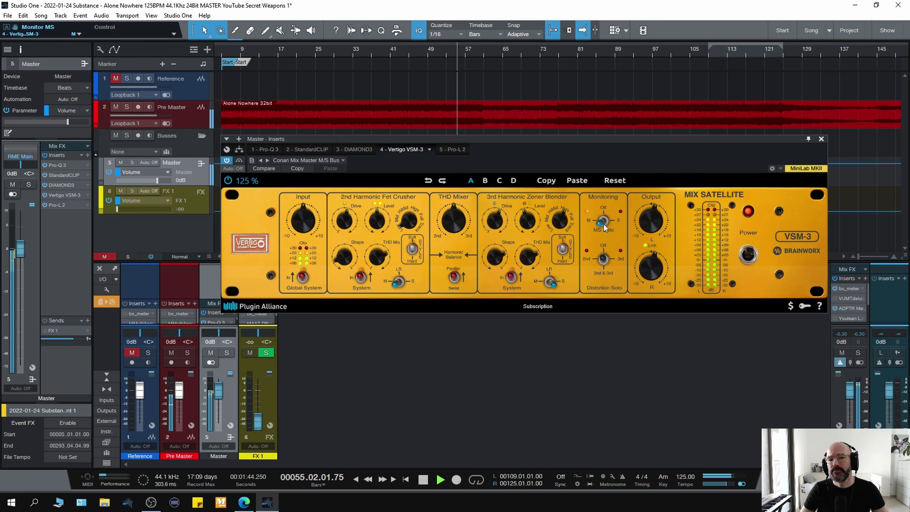
{"action": "left_click", "coordinate": [603, 224]}
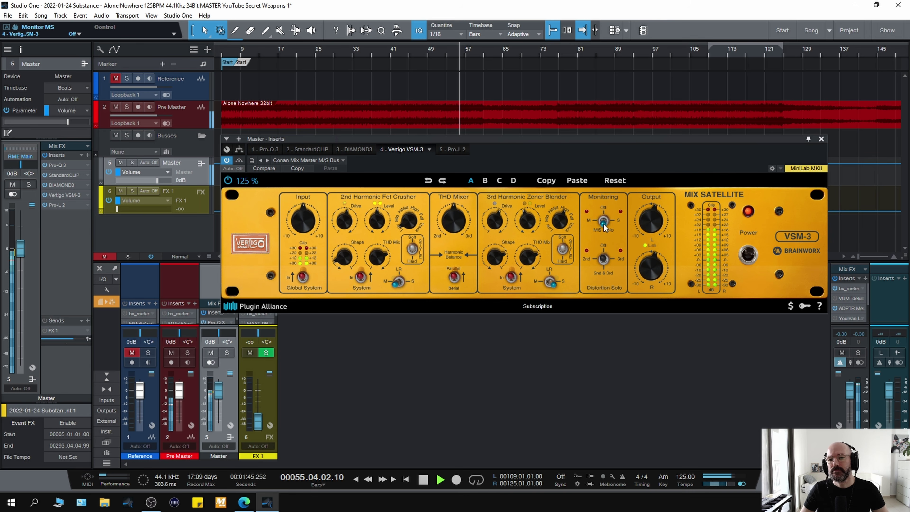
Audition the 3rd harmonic and the combined 2nd and 3rd harmonics with the Distortion Solo switch
{"action": "left_click", "coordinate": [603, 262]}
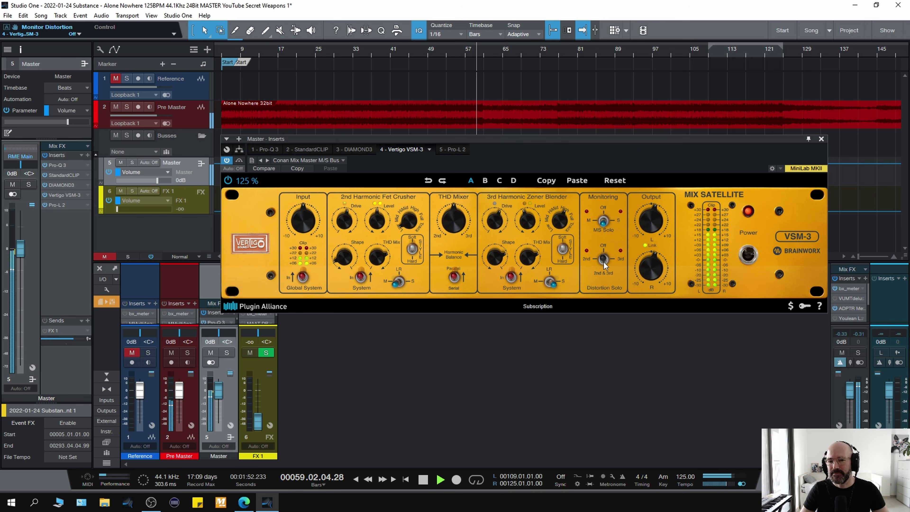
{"action": "left_click", "coordinate": [604, 262]}
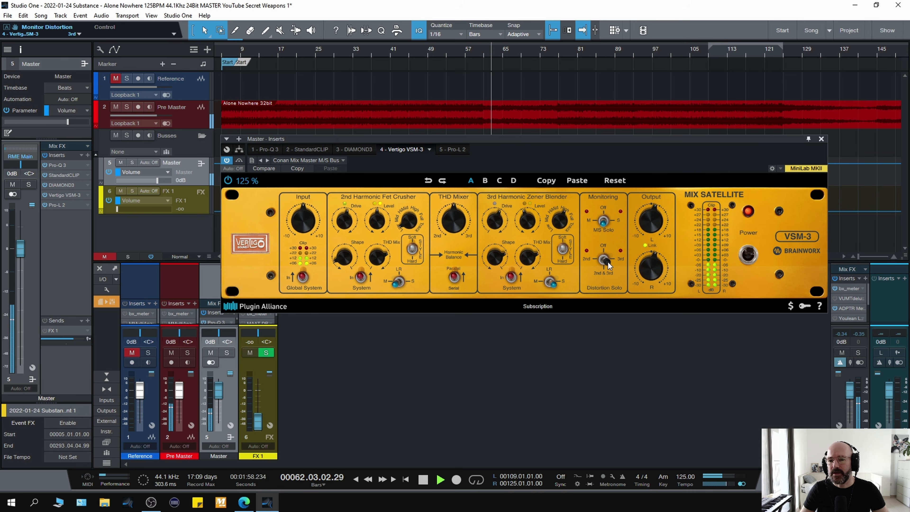
{"action": "left_click", "coordinate": [602, 269]}
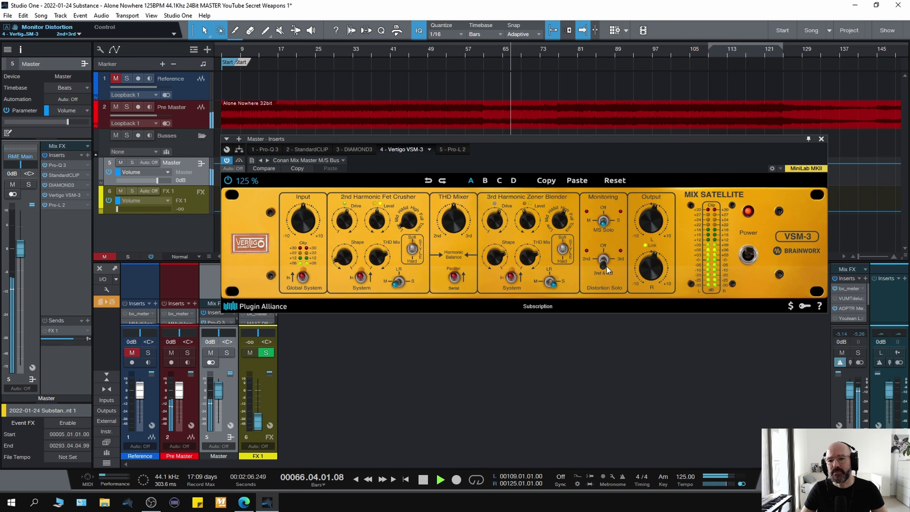
{"action": "key", "text": "space"}
{"action": "left_click", "coordinate": [601, 262]}
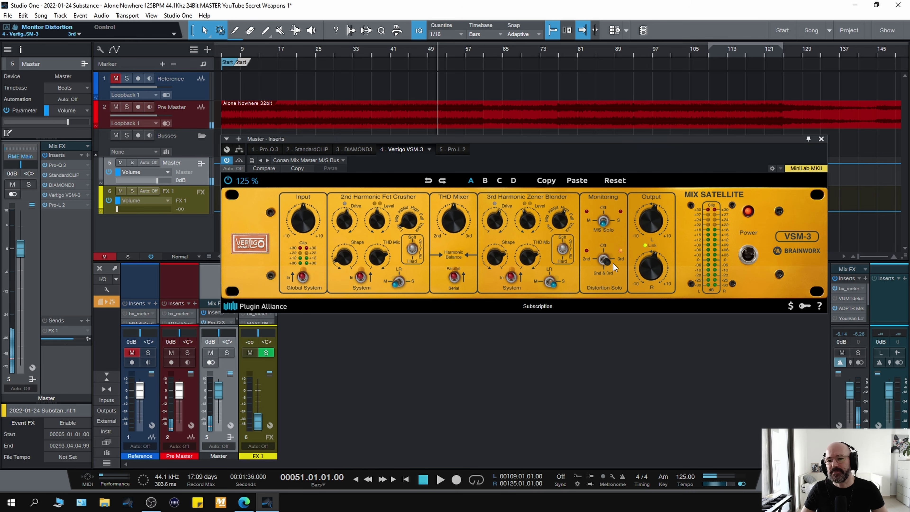
Replay the full mix with the distortion solo off and compare the Vertigo VSM-3 bypassed and active again
{"action": "key", "text": "space"}
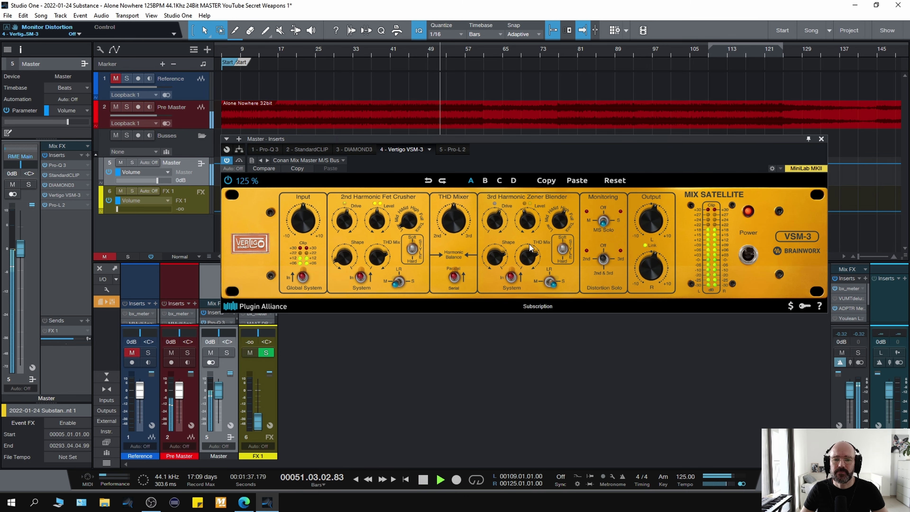
{"action": "left_click", "coordinate": [239, 160]}
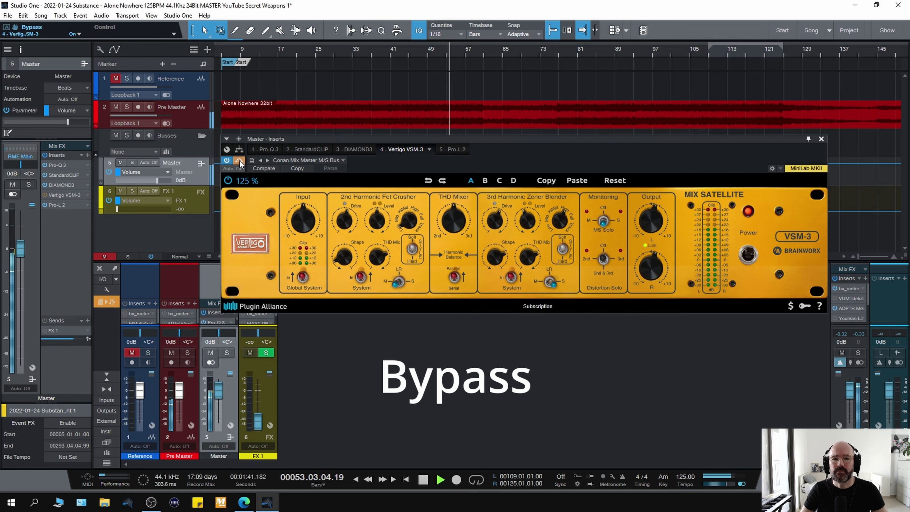
{"action": "left_click", "coordinate": [239, 161]}
{"action": "key", "text": "space"}
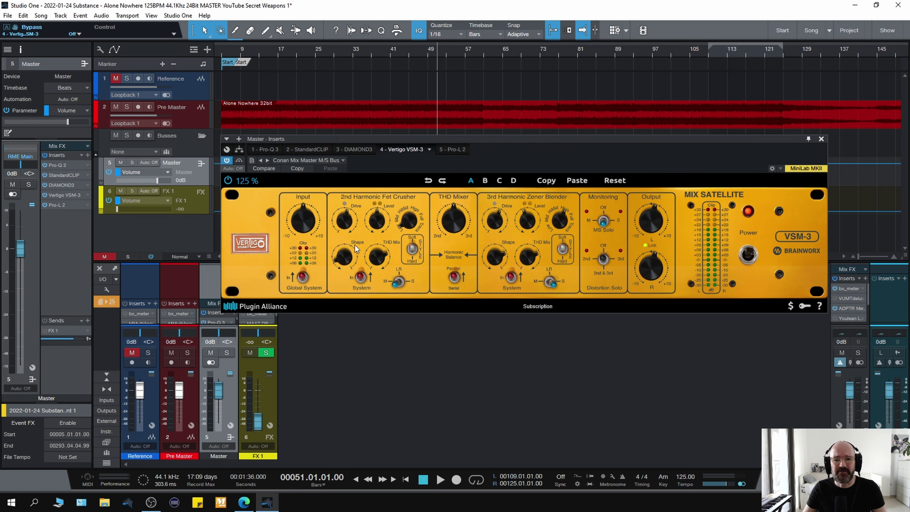
Set the 2nd Harmonic FET Crusher's Drive to 68 % while the track plays
{"action": "key", "text": "space"}
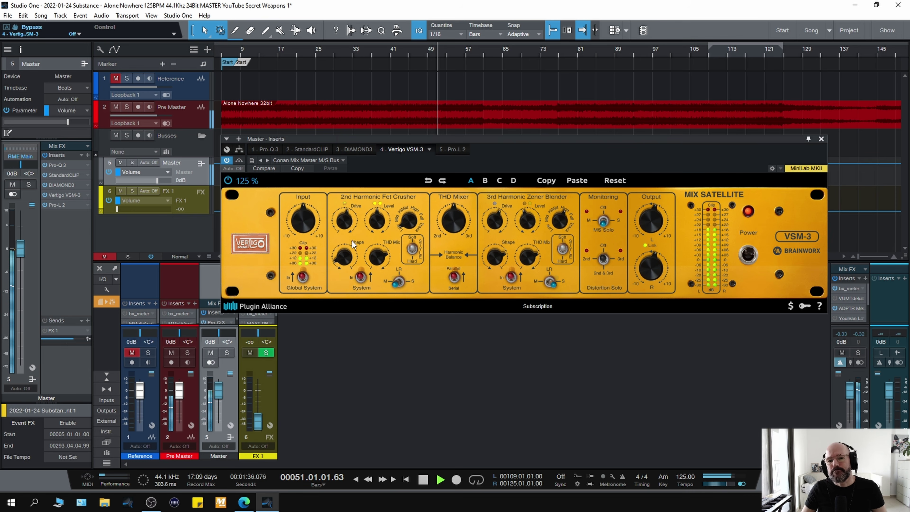
{"action": "key", "text": "space"}
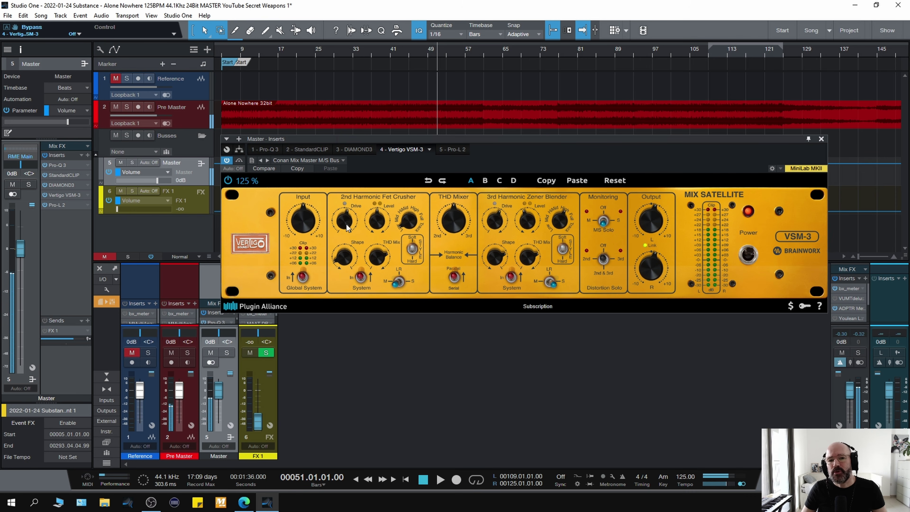
{"action": "key", "text": "space"}
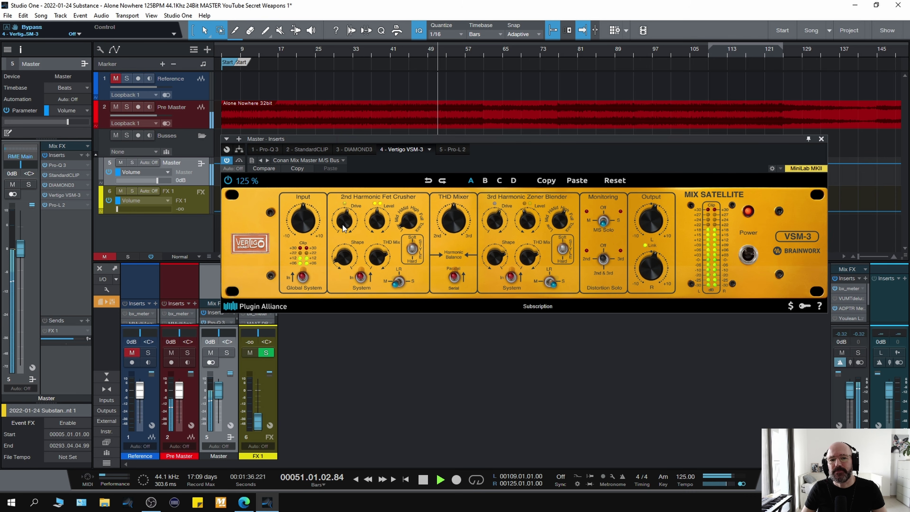
{"action": "left_click_drag", "start_coordinate": [342, 224], "coordinate": [342, 224]}
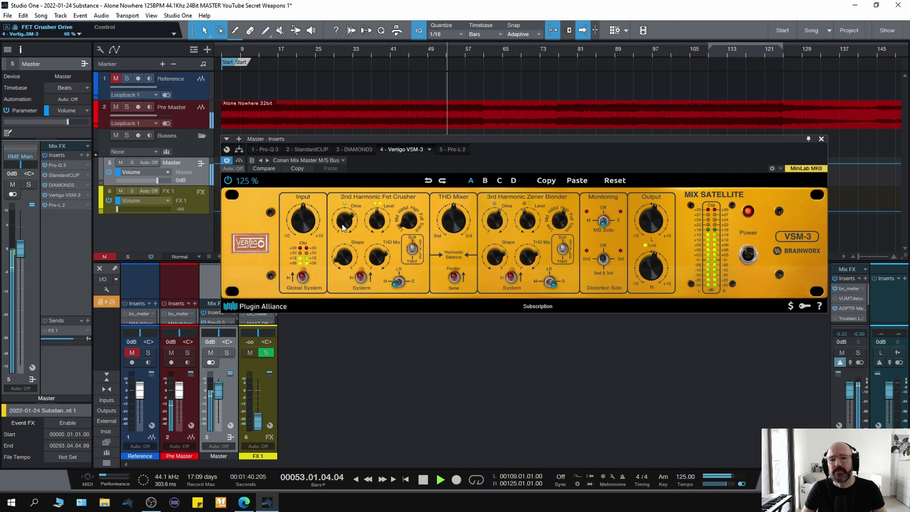
Compare the Vertigo VSM-3 bypassed and active, set the 2nd Harmonic FET Crusher's Drive to 64 %, and stop playback
{"action": "left_click", "coordinate": [239, 160]}
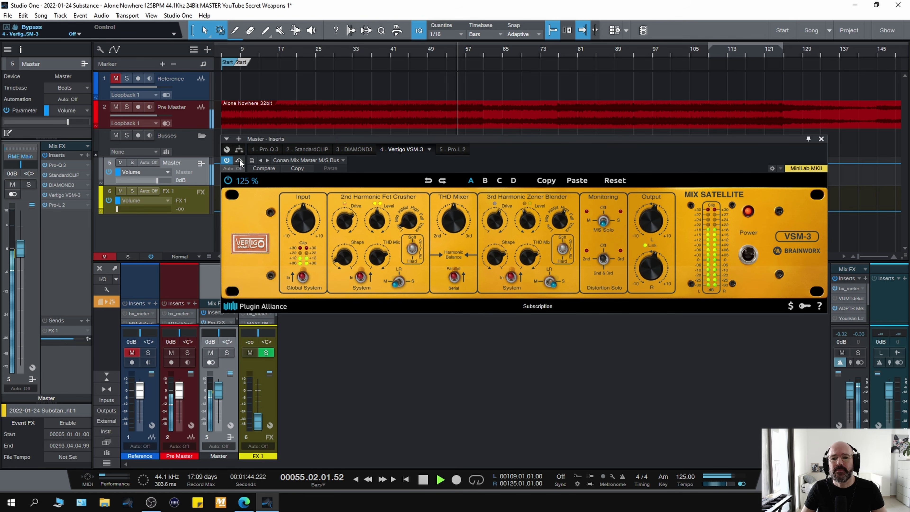
{"action": "left_click", "coordinate": [239, 161]}
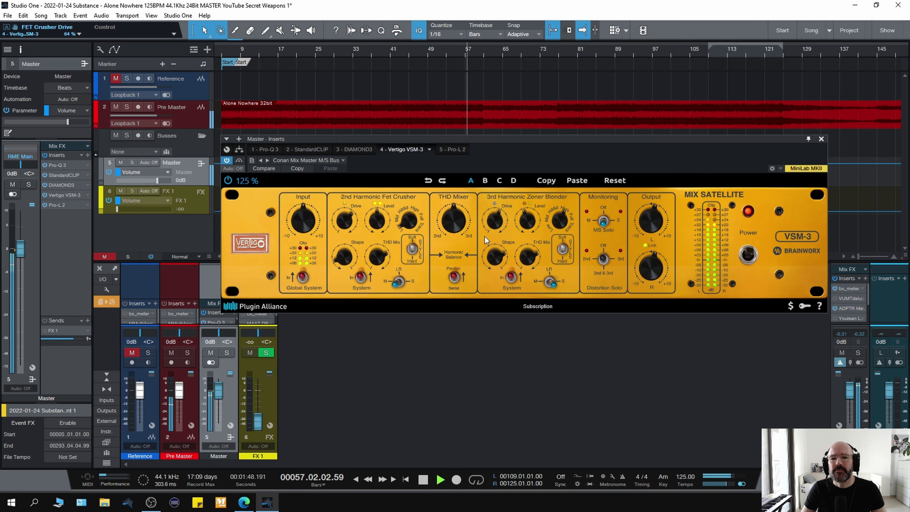
{"action": "key", "text": "space"}
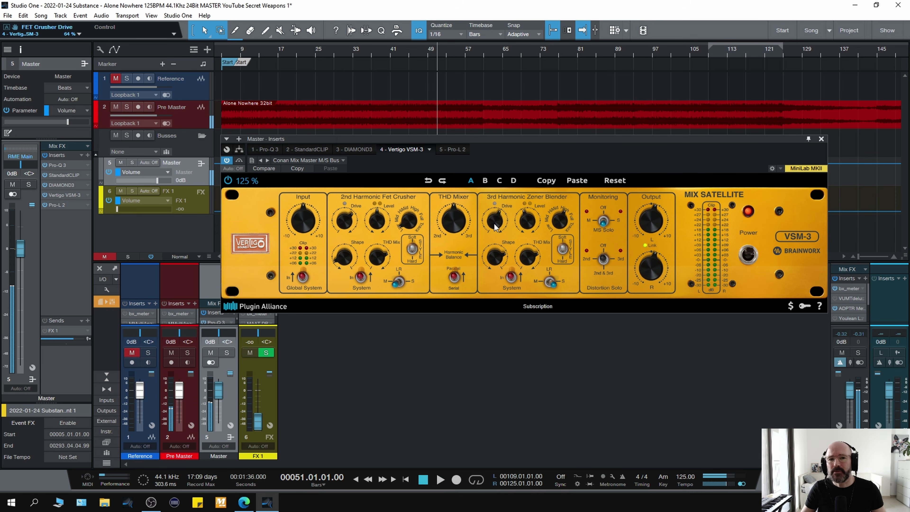
Set the 3rd Harmonic Zener Blender's Drive to 68 % during playback and compare the Vertigo VSM-3 bypassed and active
{"action": "key", "text": "space"}
{"action": "mouse_move", "coordinate": [494, 223]}
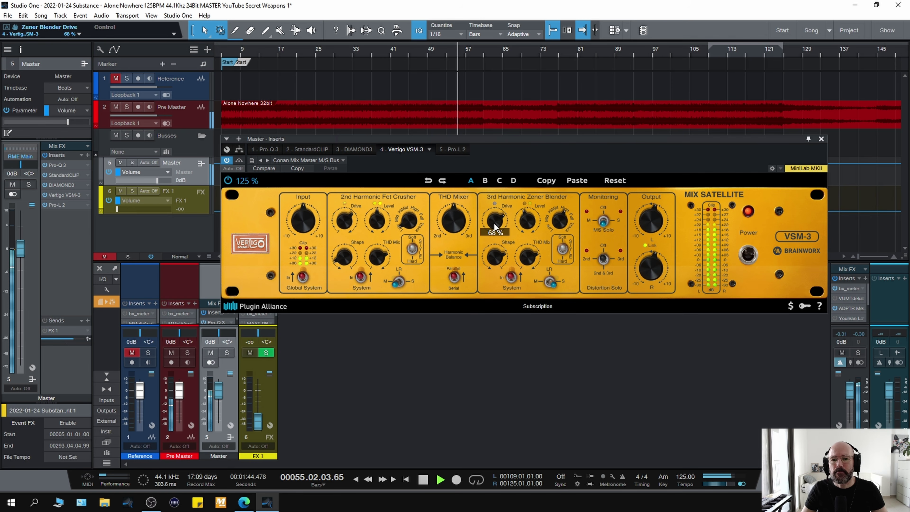
{"action": "left_click", "coordinate": [239, 160]}
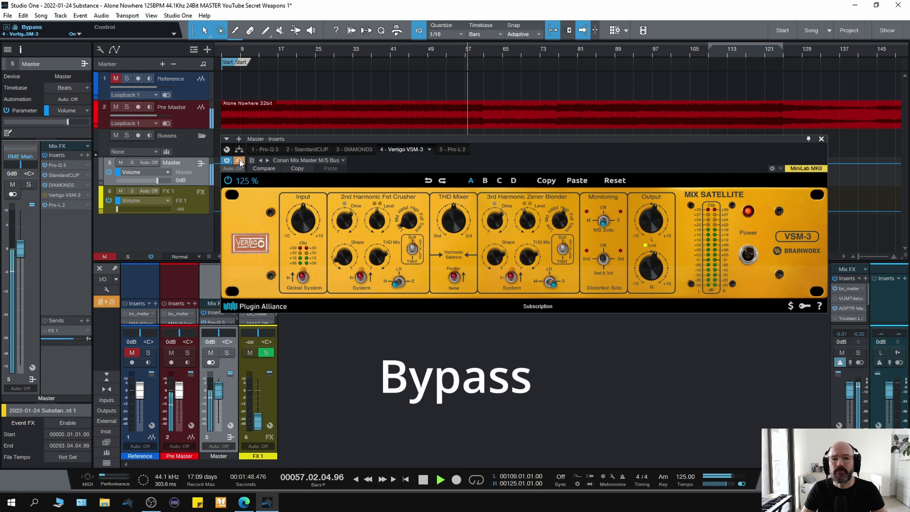
{"action": "left_click", "coordinate": [239, 161]}
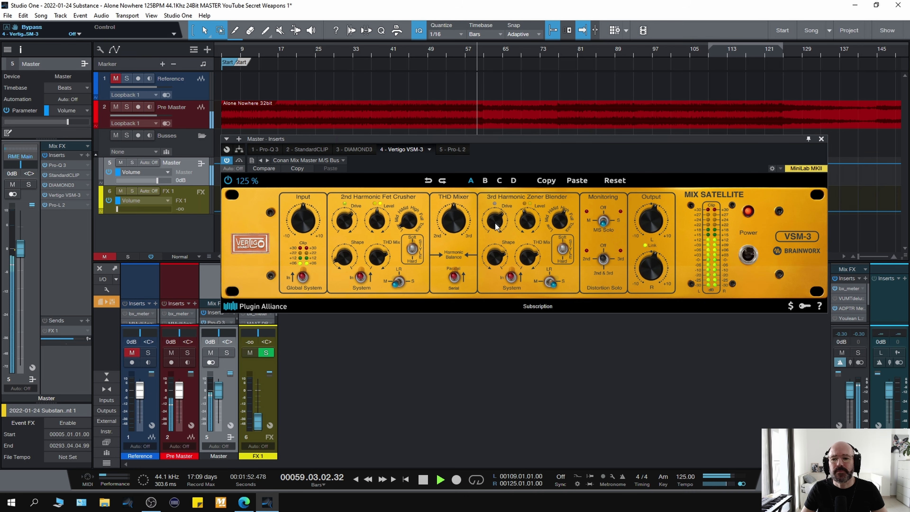
{"action": "key", "text": "space"}
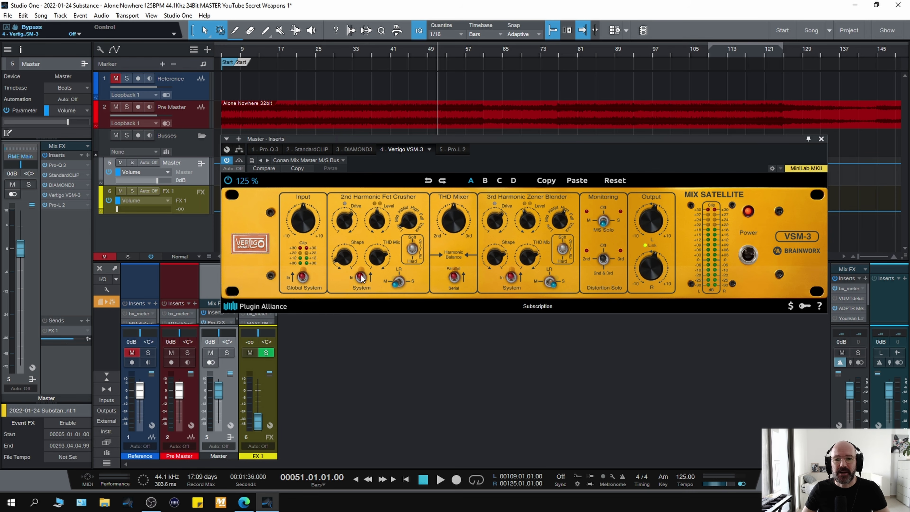
Replay the track from bar 51 with the Vertigo VSM-3 active
{"action": "key", "text": "space"}
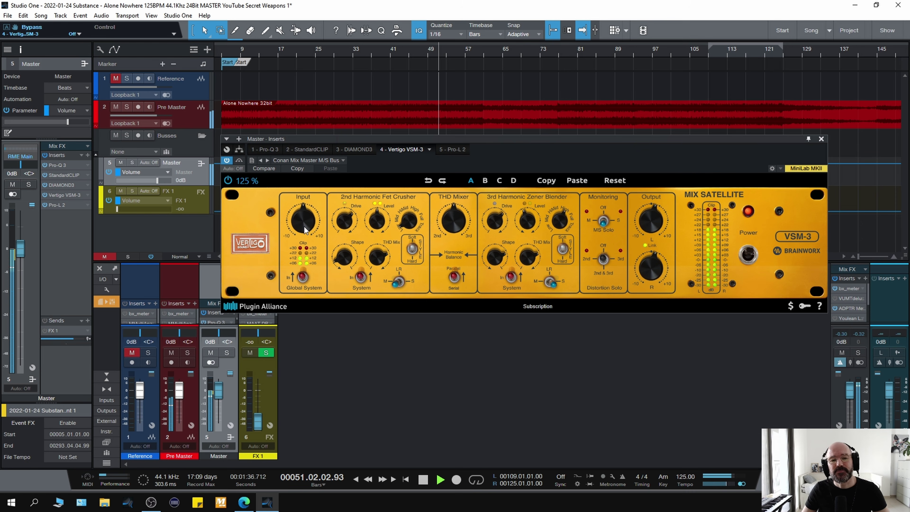